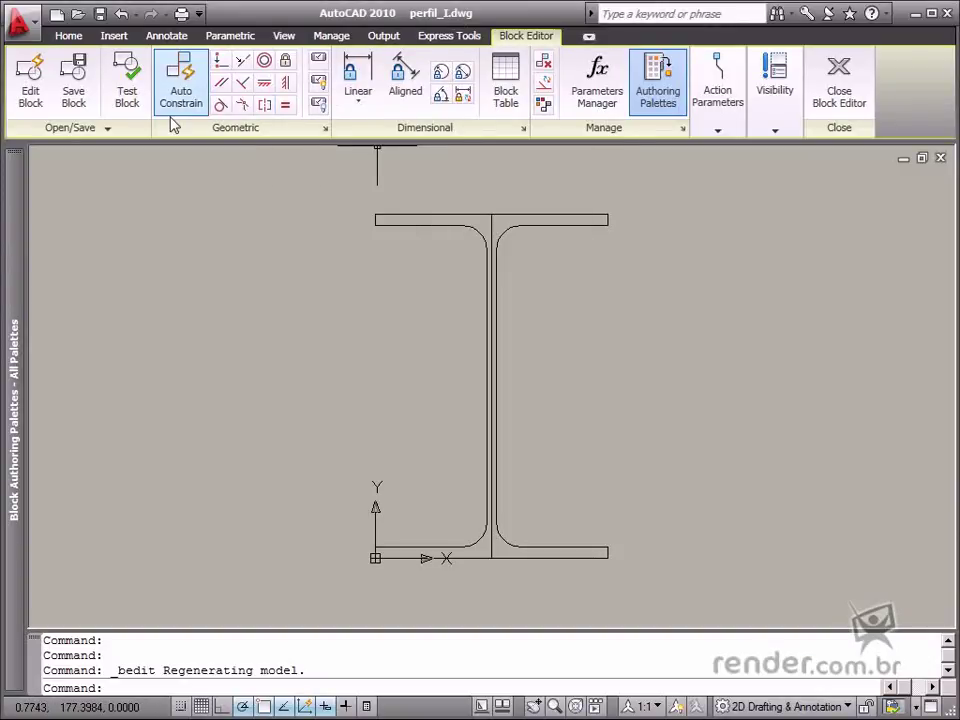
- Cancel the stray selection window started on the empty drawing area
click(428, 317)
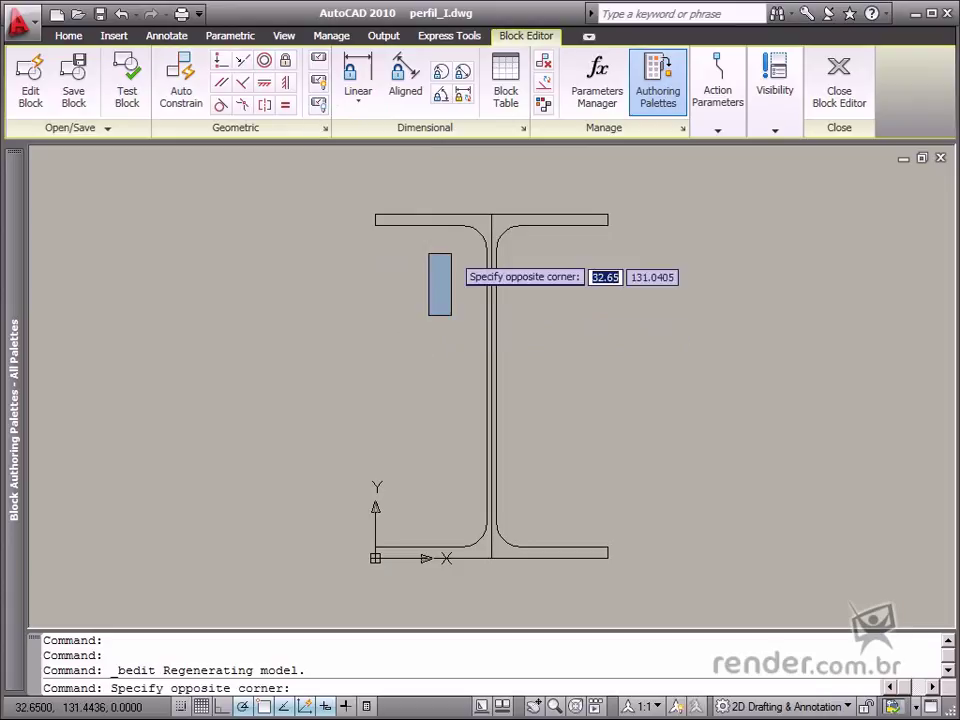
key(Escape)
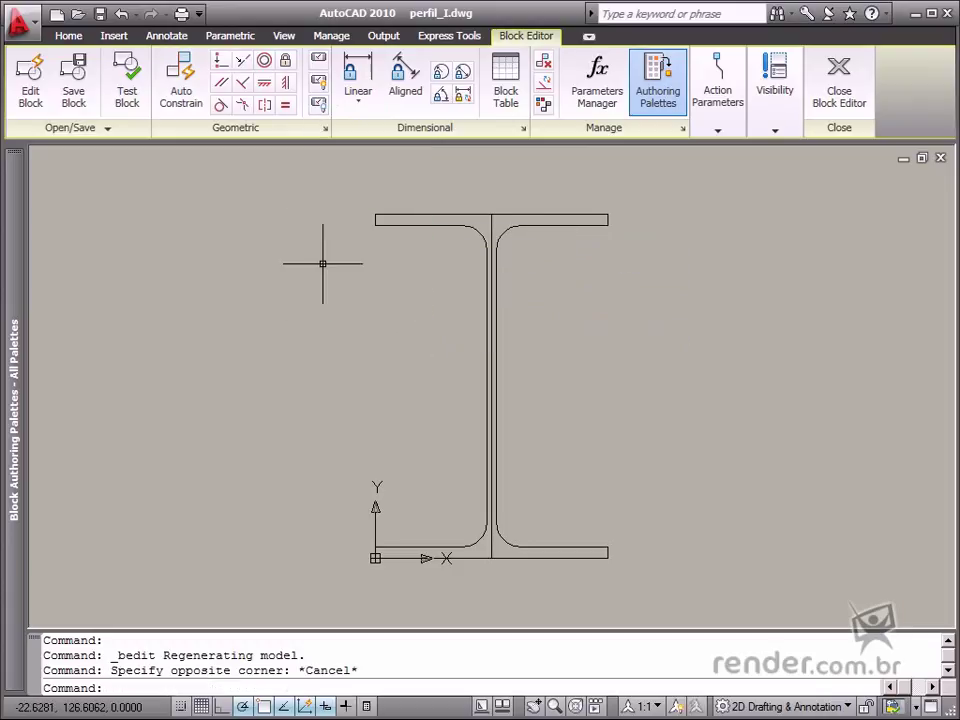
- Show the Parametric constraint tools and Constraints palette, then return to the Block Editor ribbon
click(229, 37)
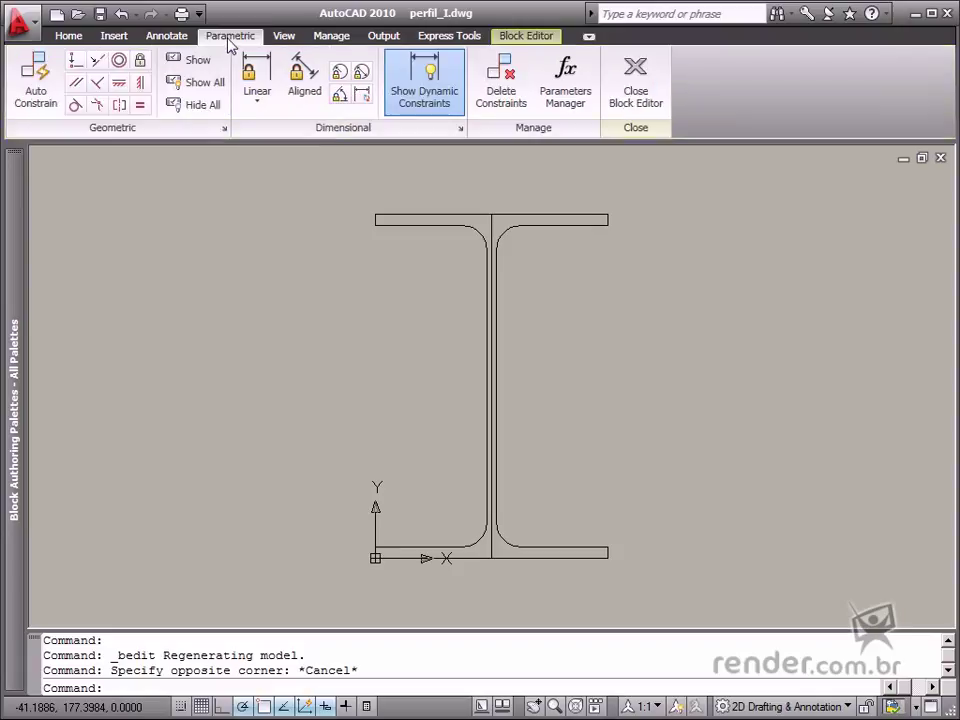
mouse_move(16, 312)
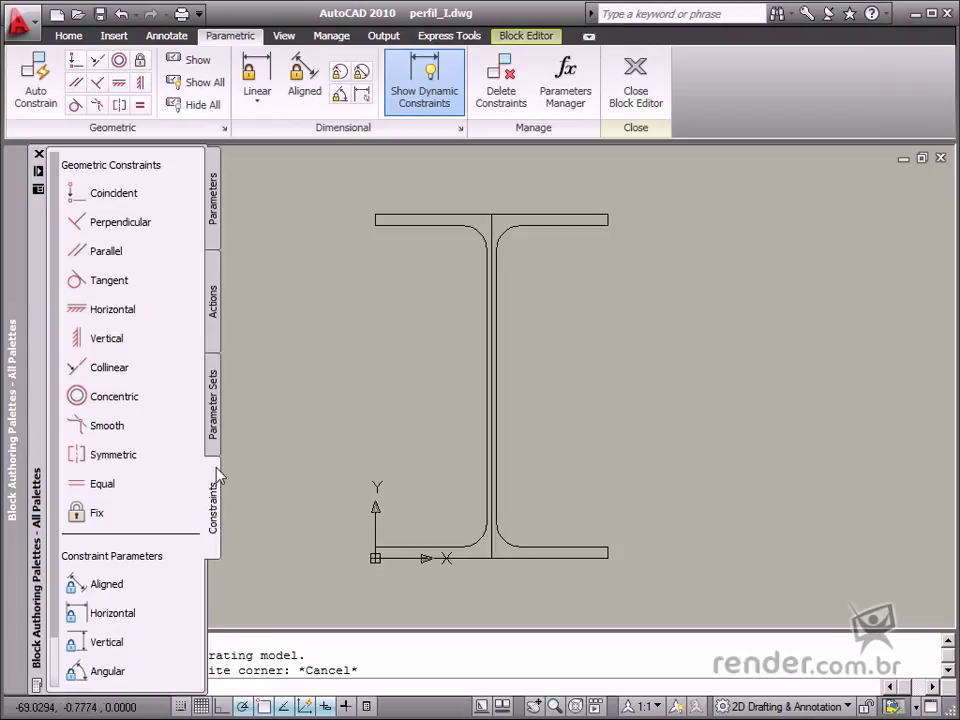
click(526, 36)
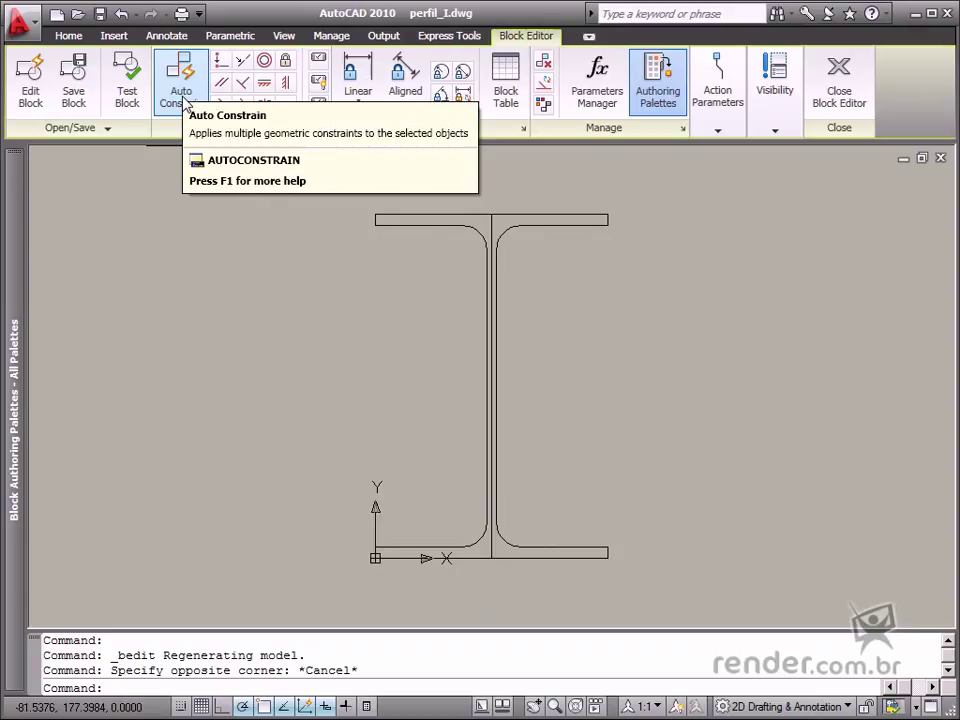
click(184, 100)
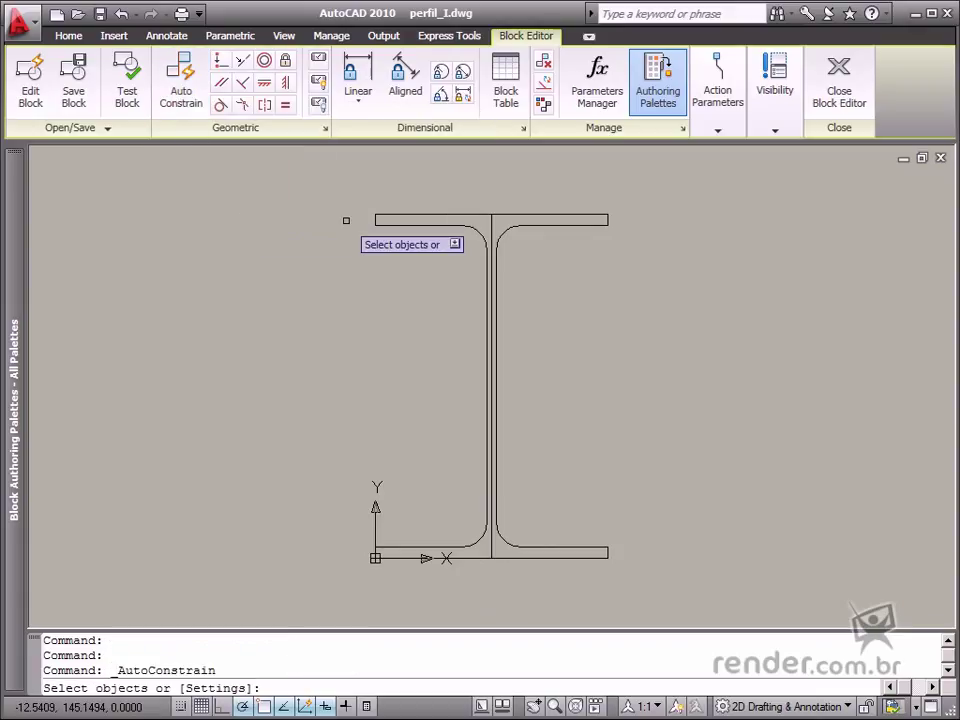
click(286, 181)
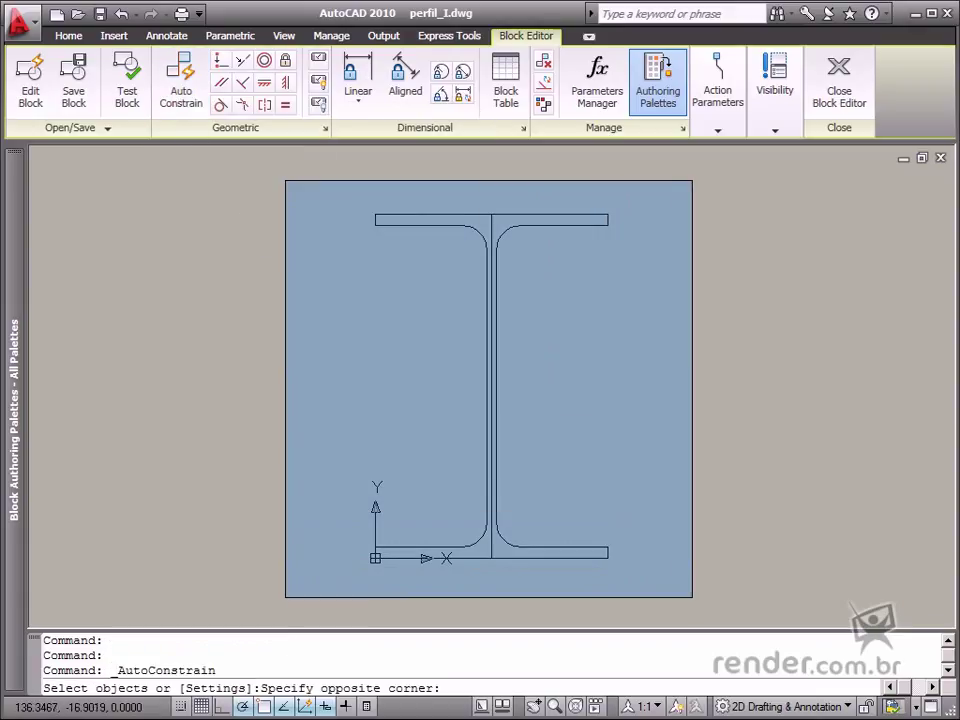
click(688, 599)
right_click(536, 408)
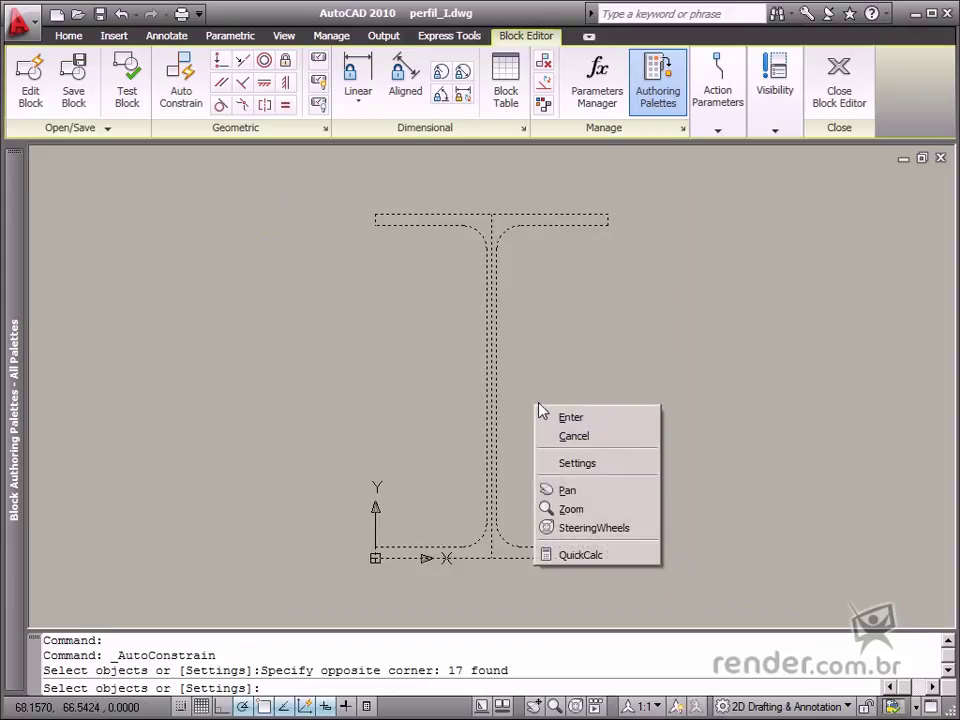
click(571, 418)
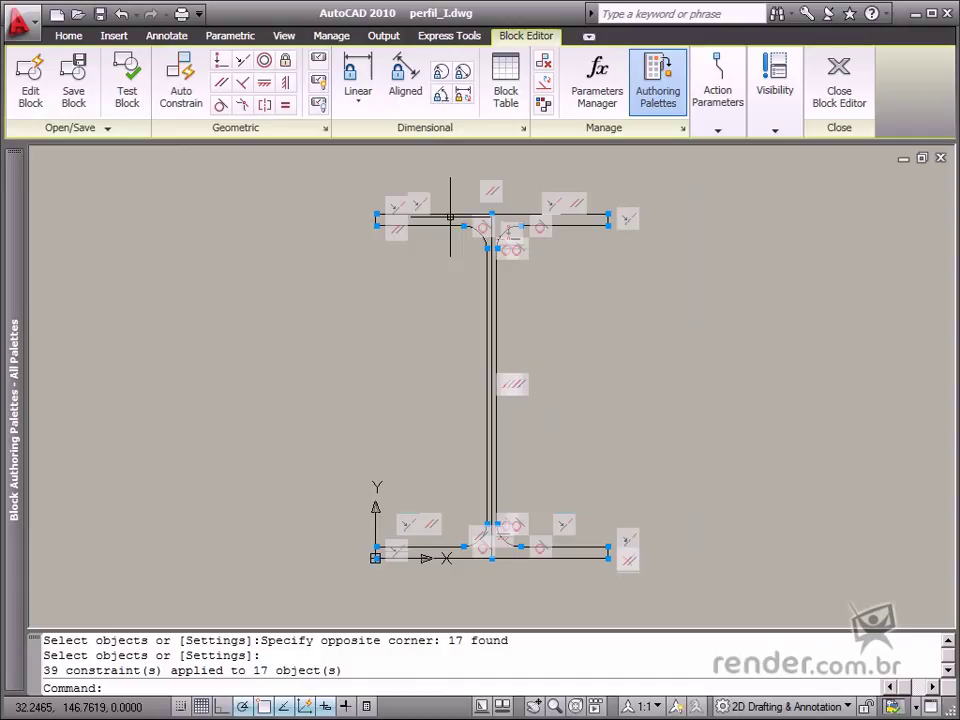
click(123, 14)
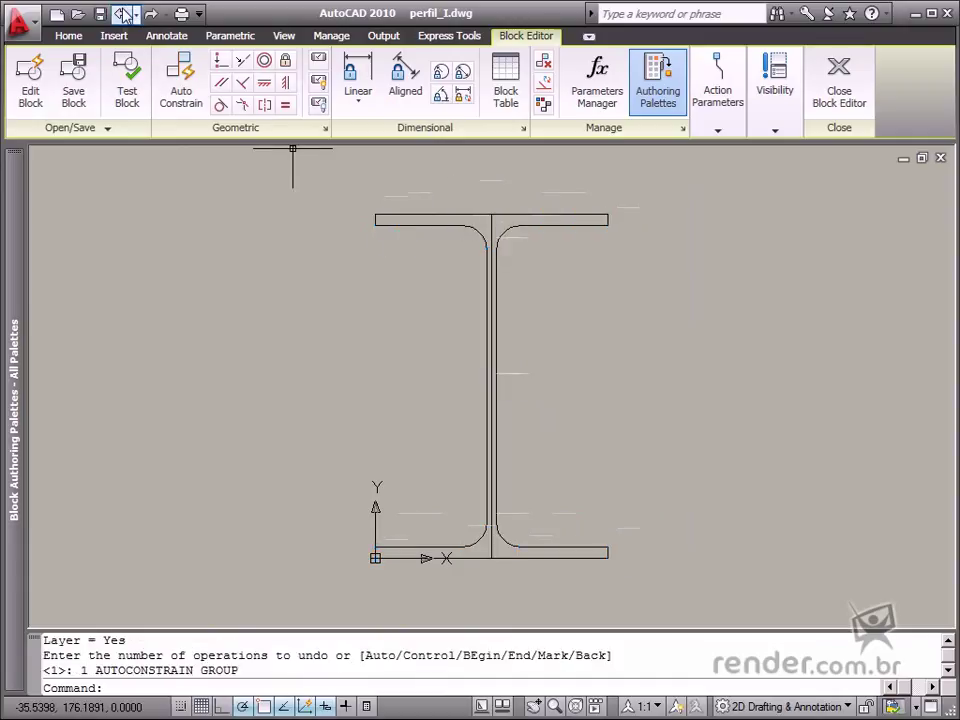
- Apply a coincident constraint at the top flange's left corner
click(221, 60)
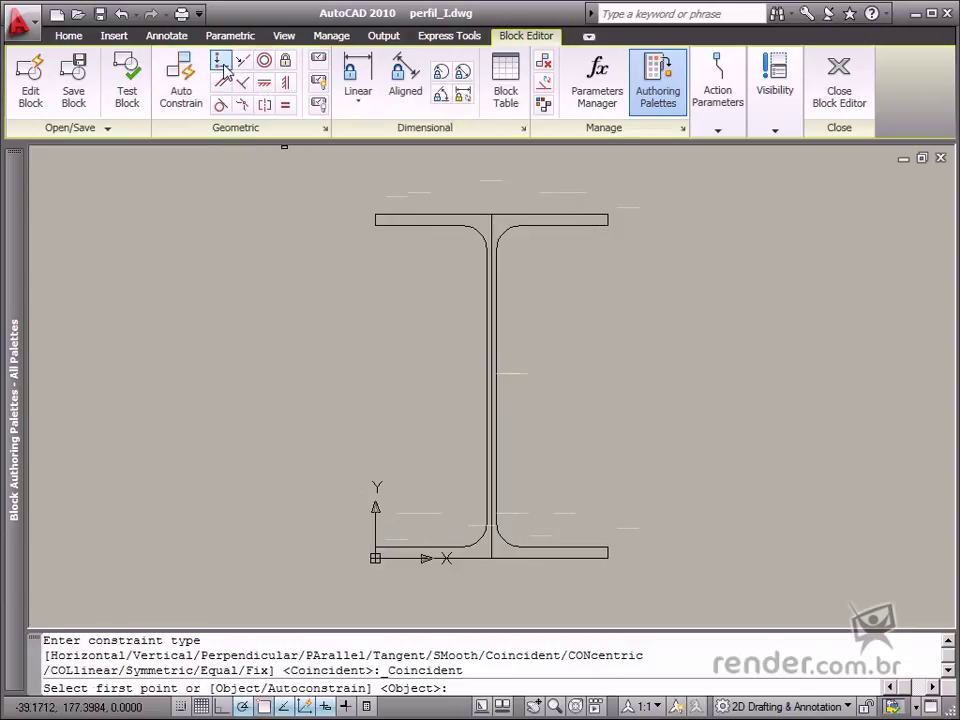
scroll(377, 210, up, 5)
click(372, 220)
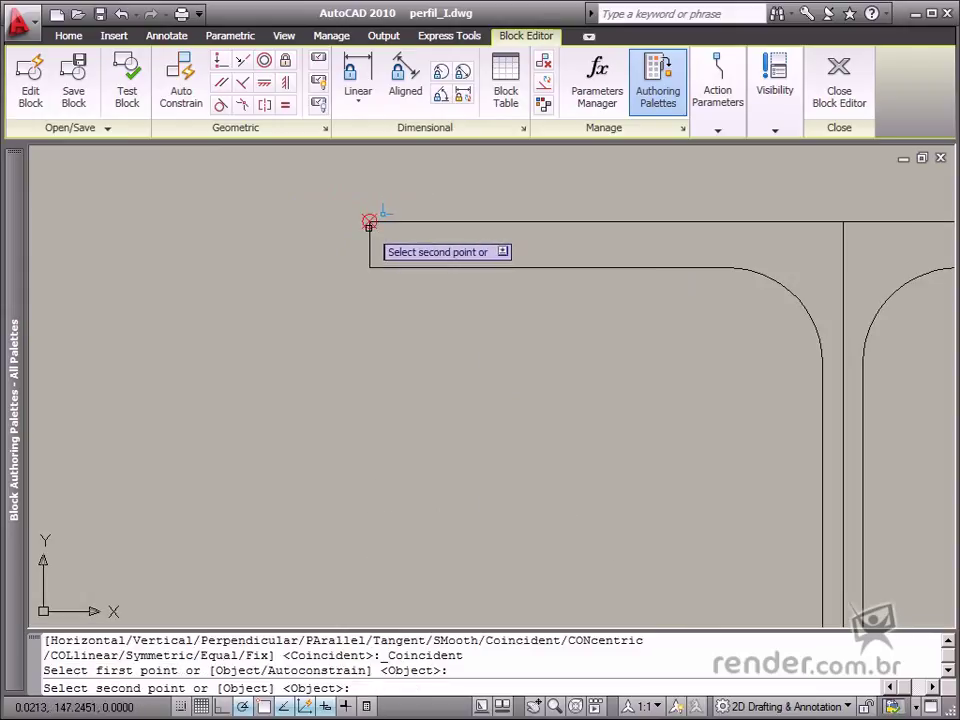
click(380, 219)
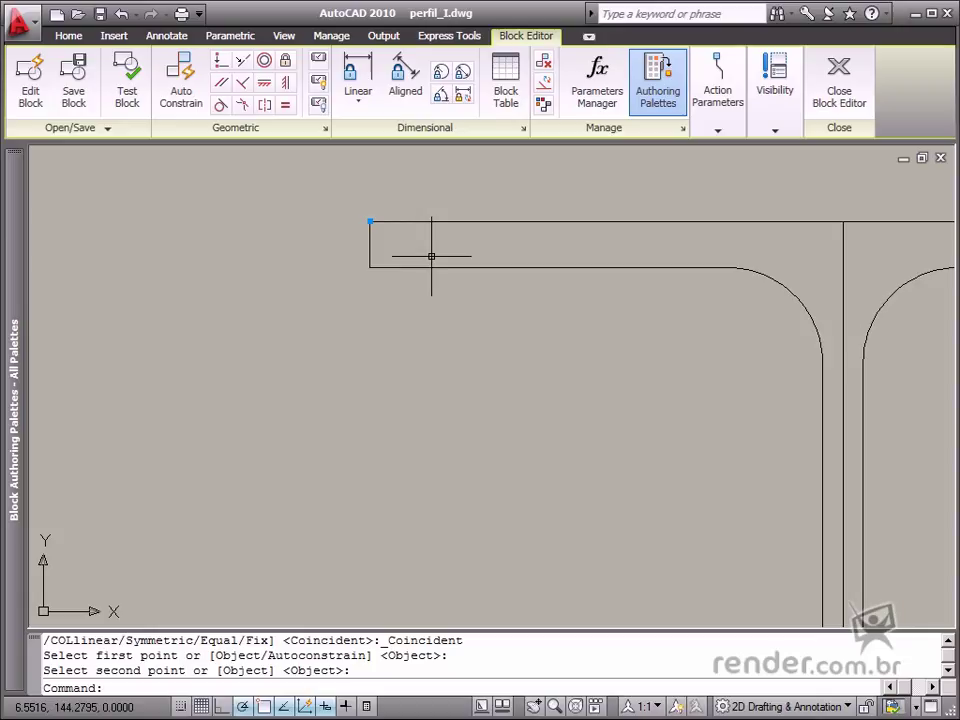
scroll(431, 256, down, 2)
scroll(396, 326, down, 3)
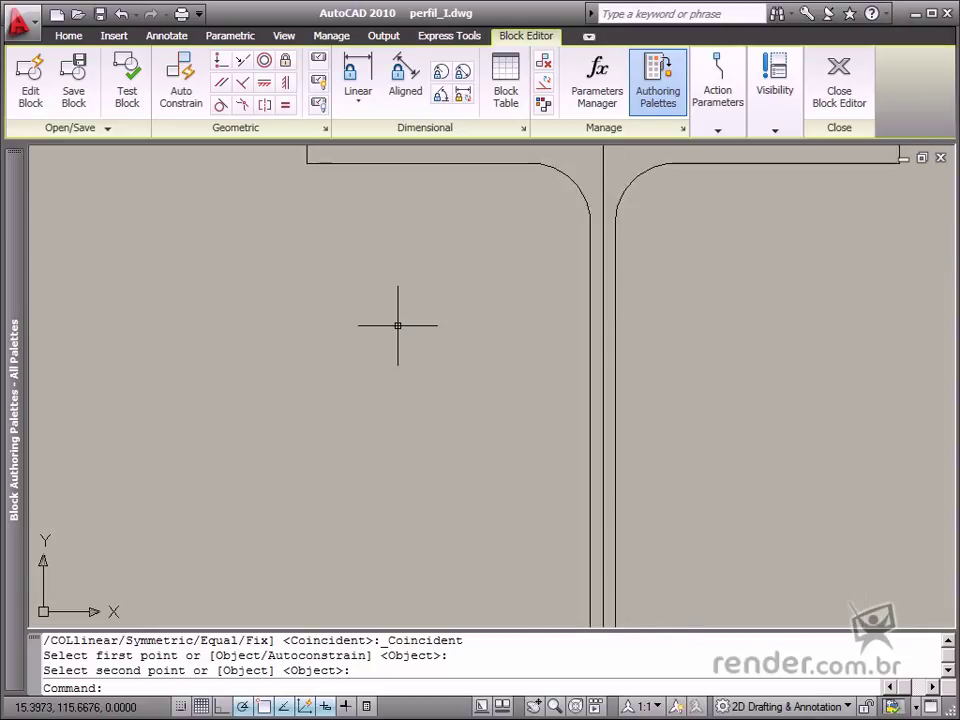
scroll(398, 325, up, 2)
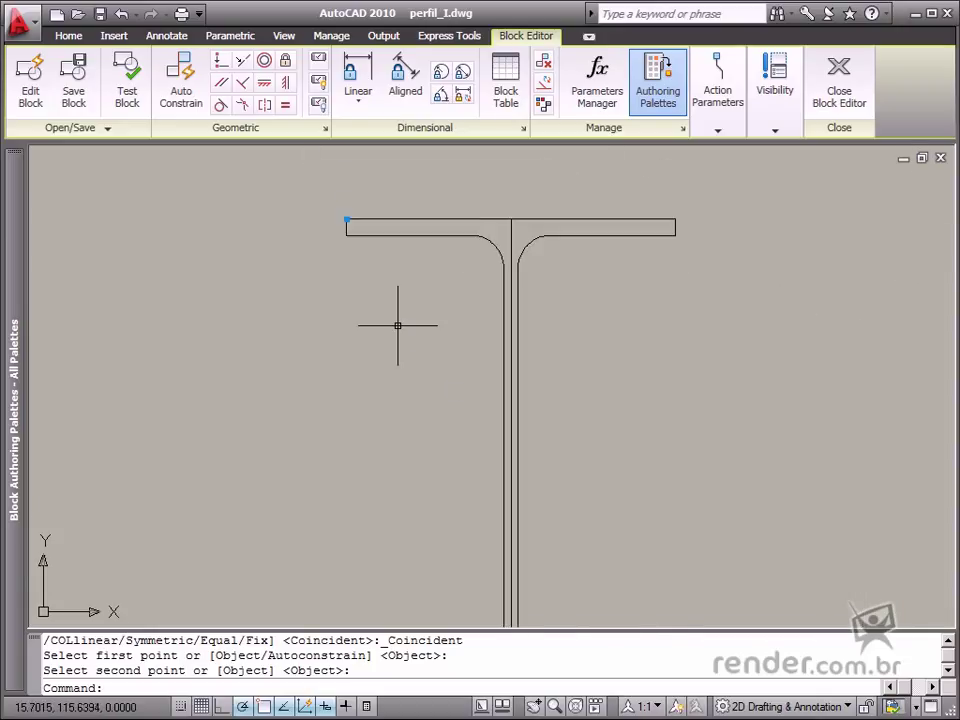
- Make the left and right underside edges of the top flange collinear
click(243, 83)
click(407, 234)
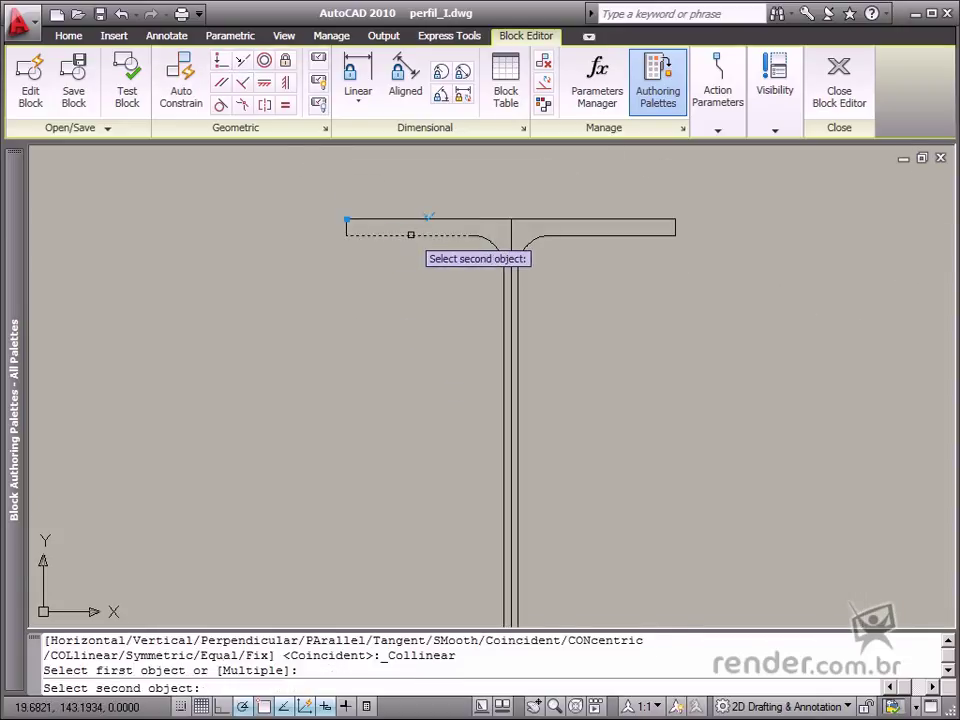
click(605, 235)
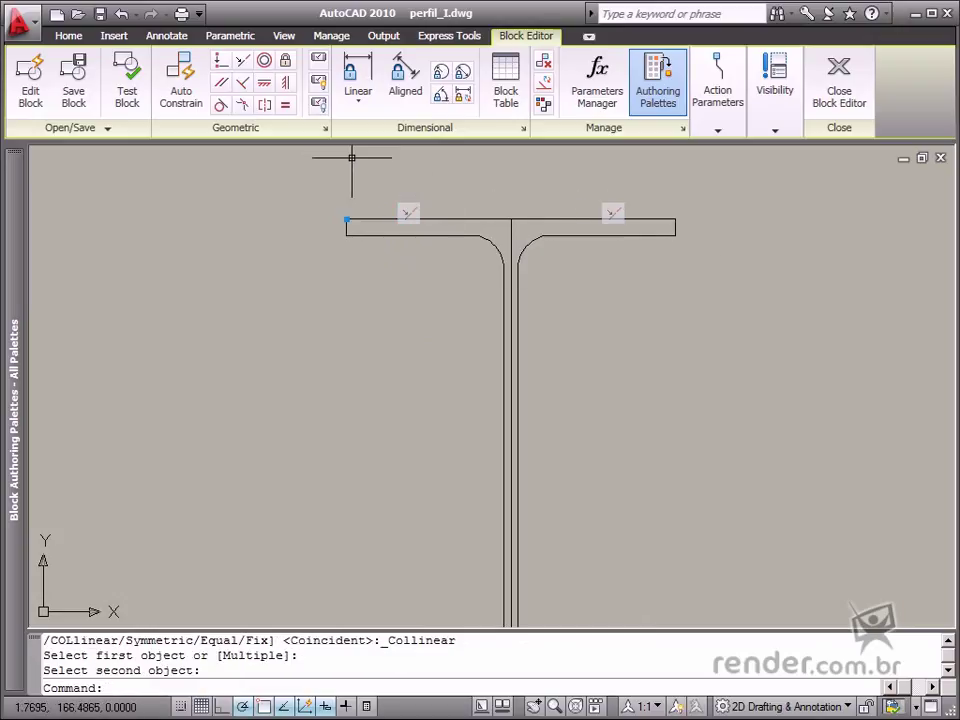
click(266, 62)
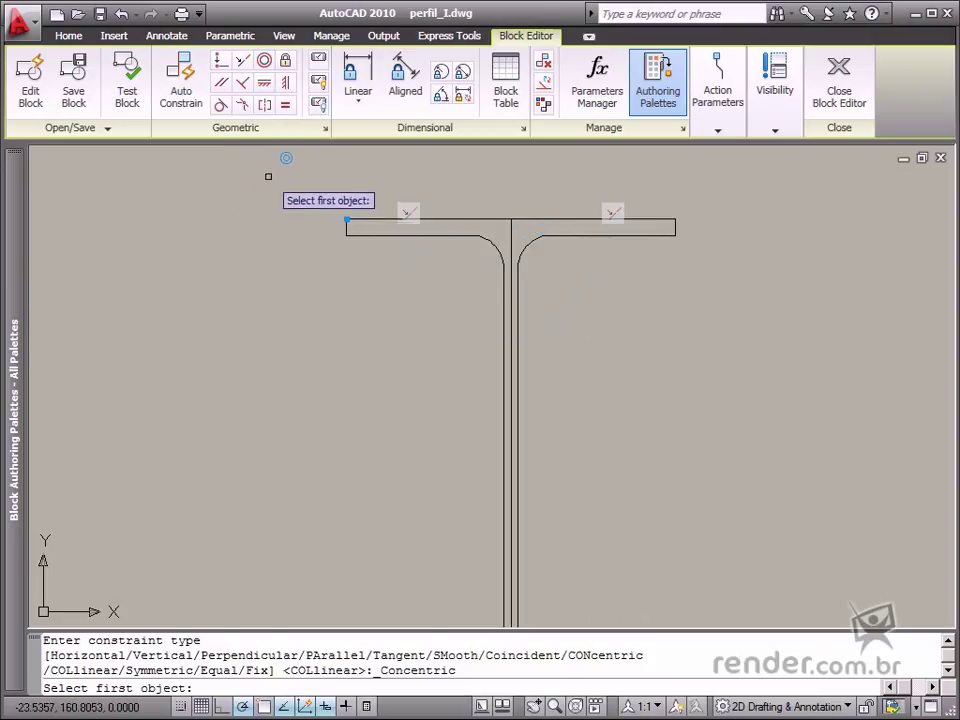
- Fix the web-to-top-flange point and make the two web lines parallel
key(Escape)
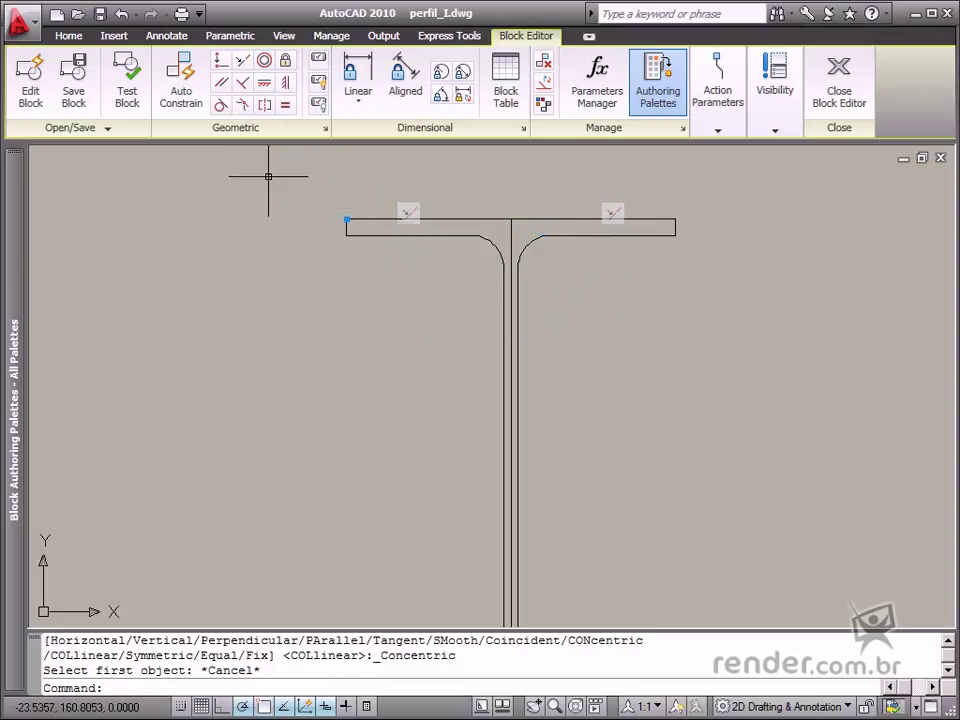
click(285, 60)
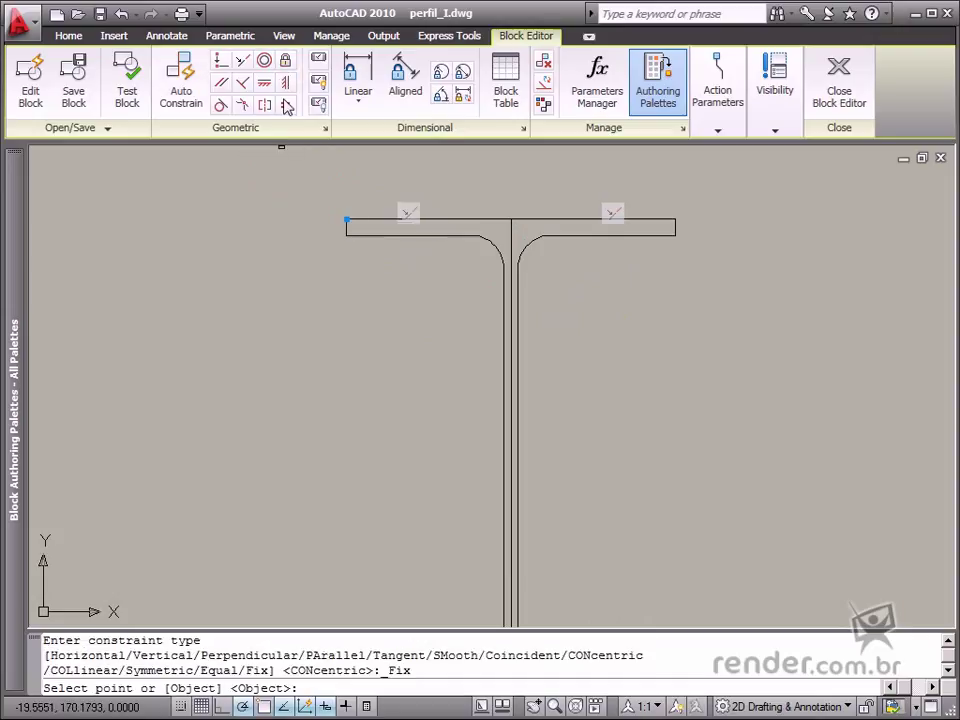
click(510, 217)
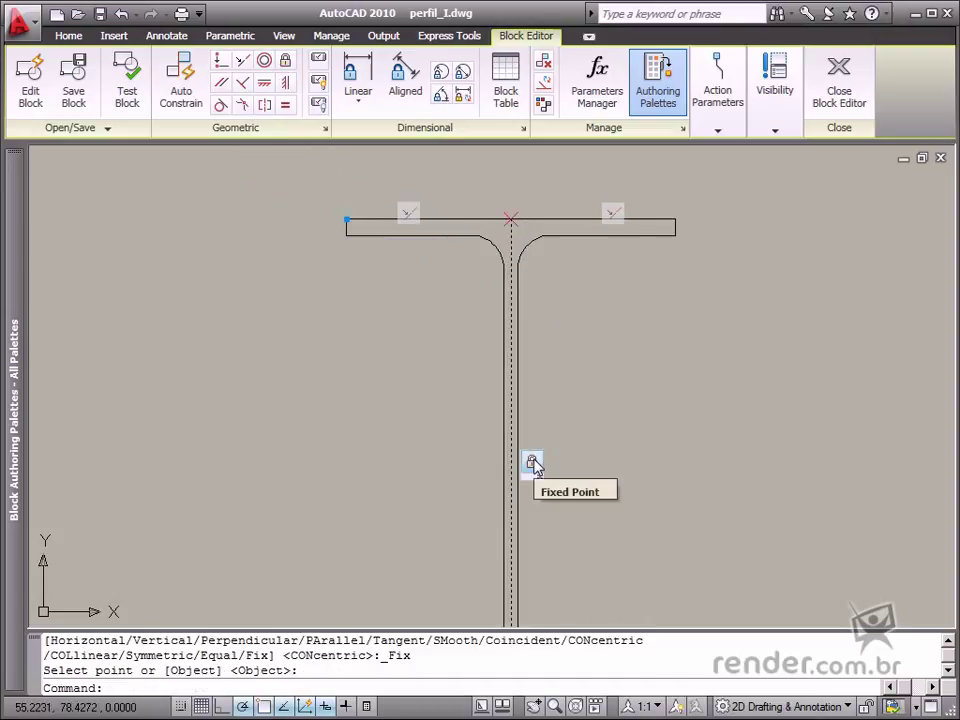
click(222, 84)
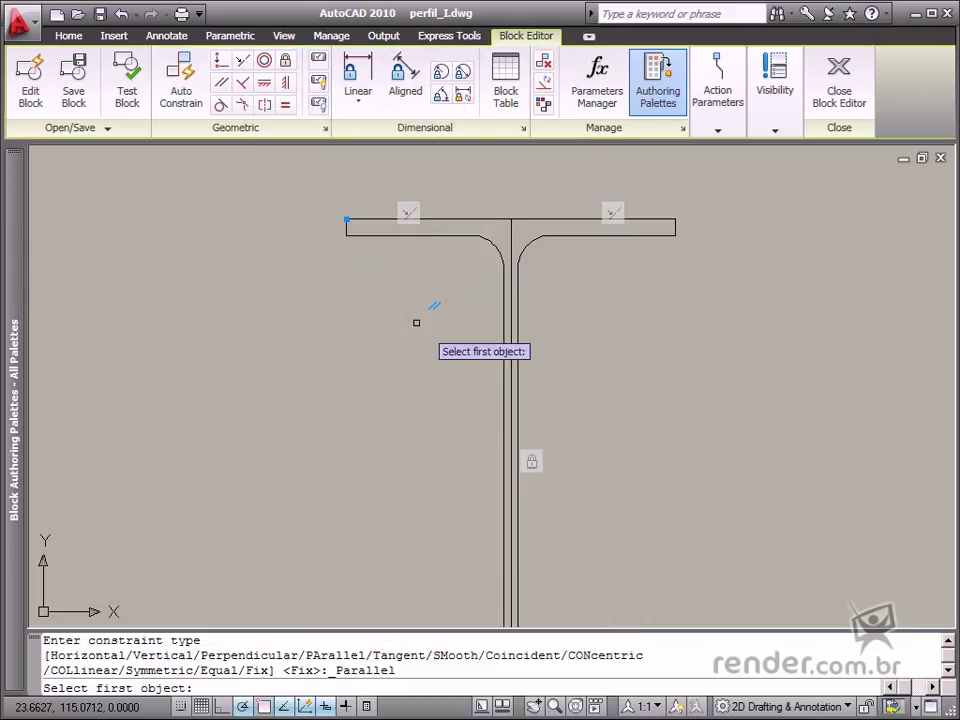
click(505, 337)
click(516, 336)
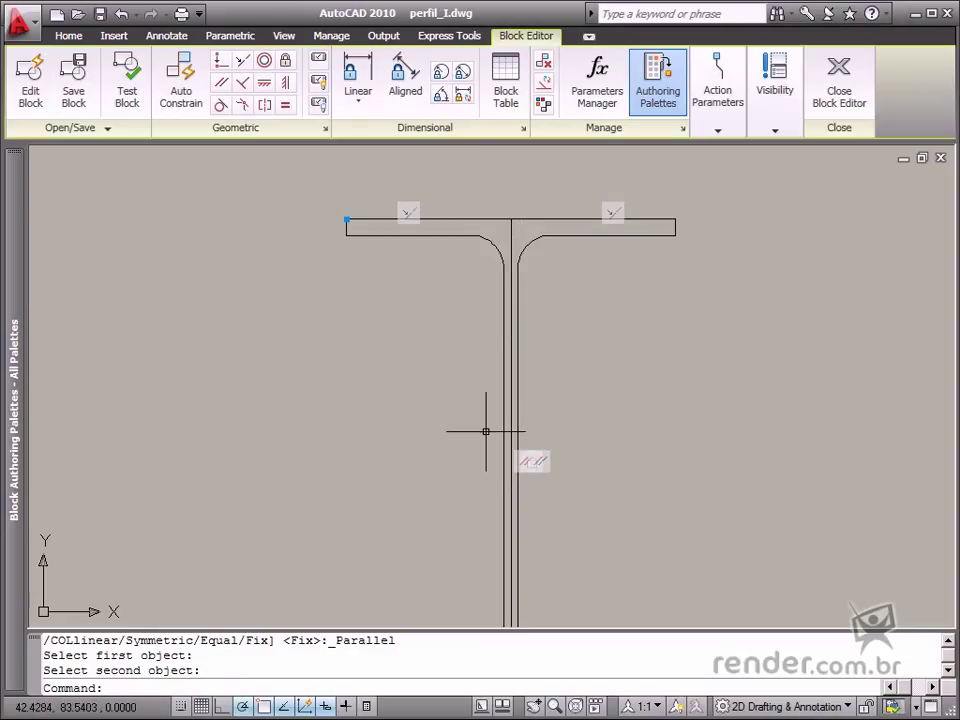
- Make the flange's left end perpendicular to its top line, the top horizontal, and the web vertical
click(243, 90)
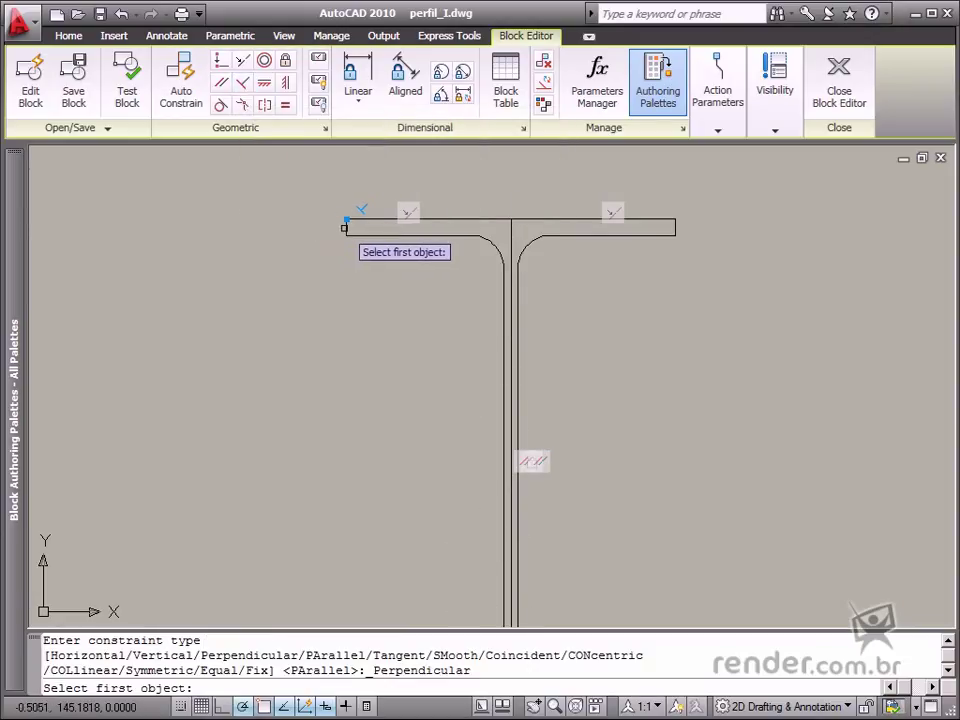
click(350, 220)
click(348, 226)
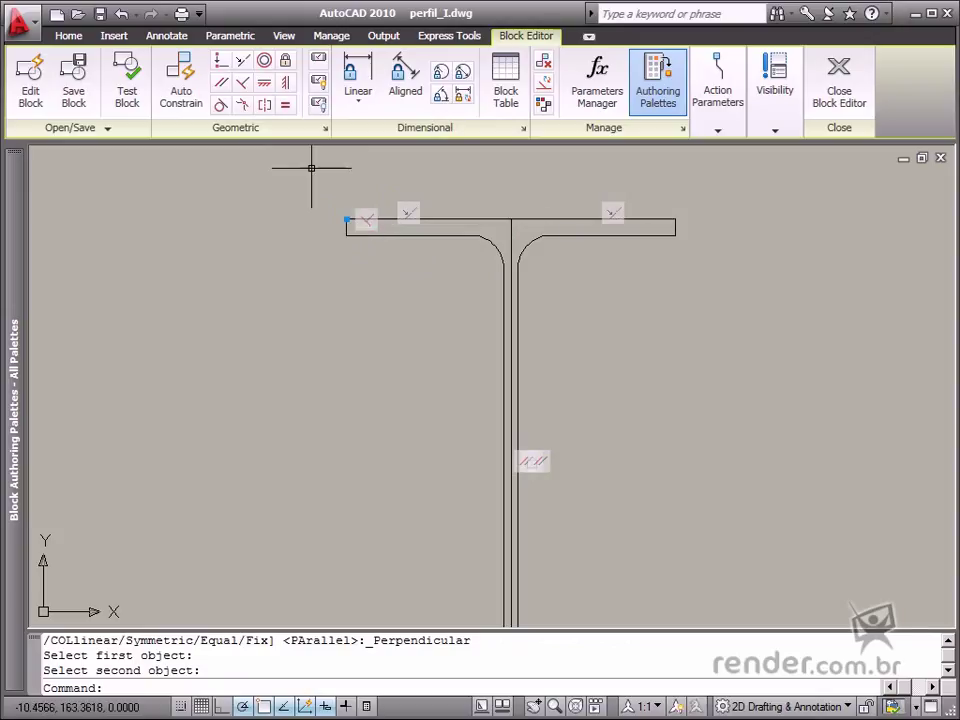
click(266, 90)
click(449, 219)
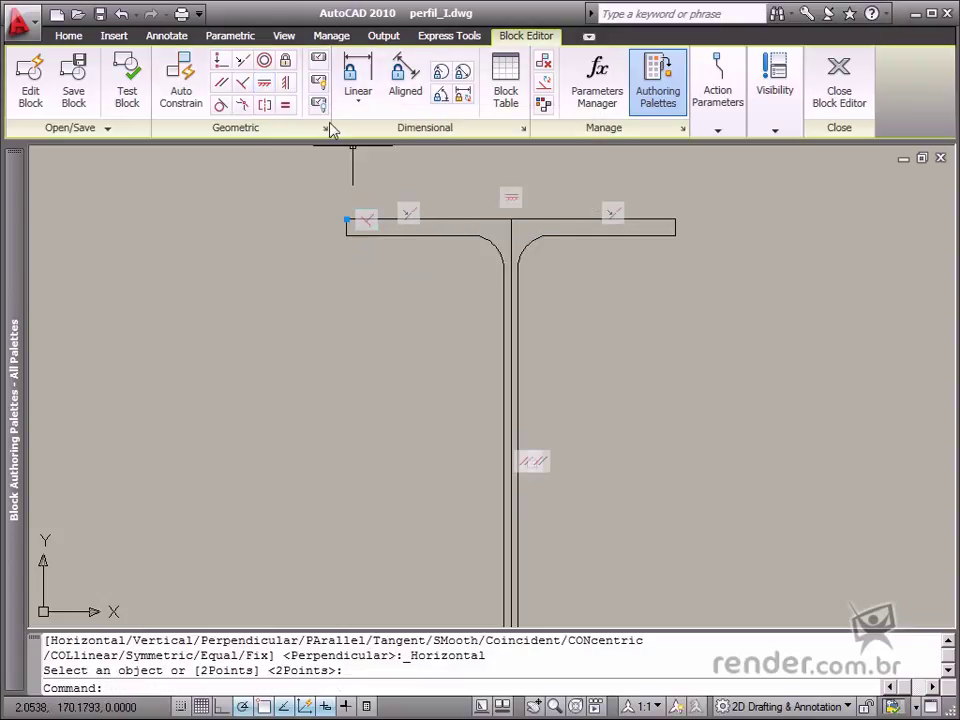
click(285, 85)
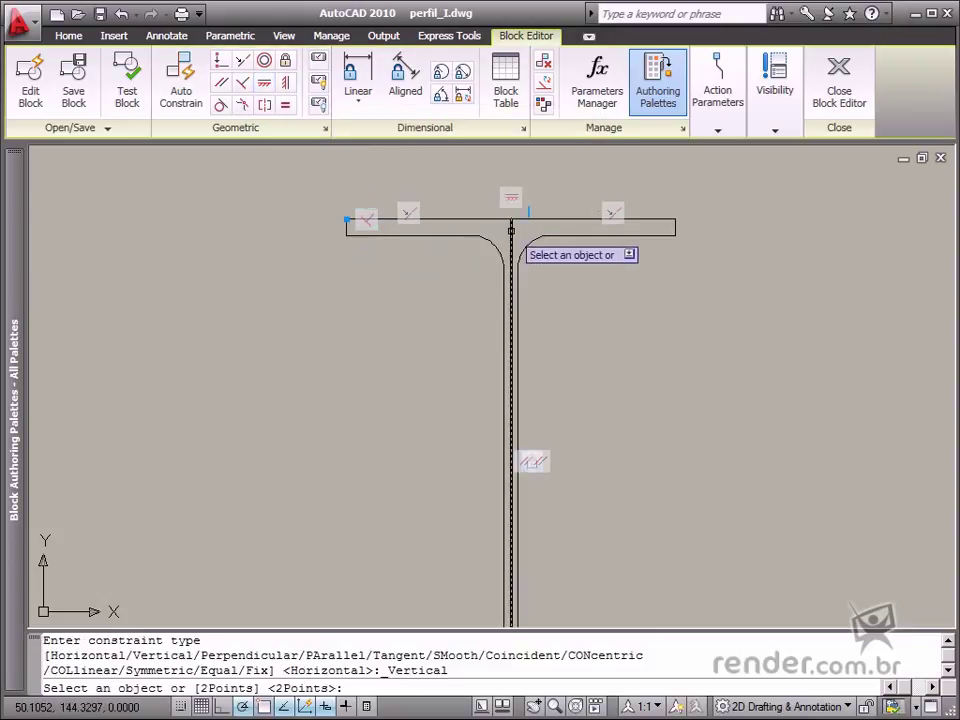
click(511, 236)
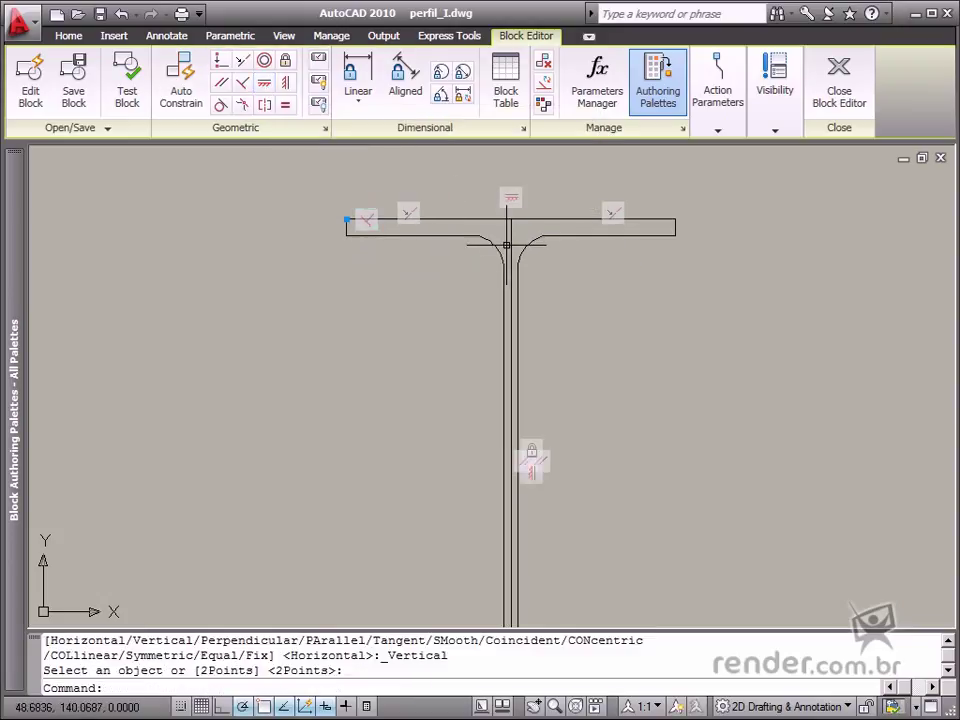
- Make the fillet arc tangent to the flange's bottom line
click(221, 106)
click(470, 237)
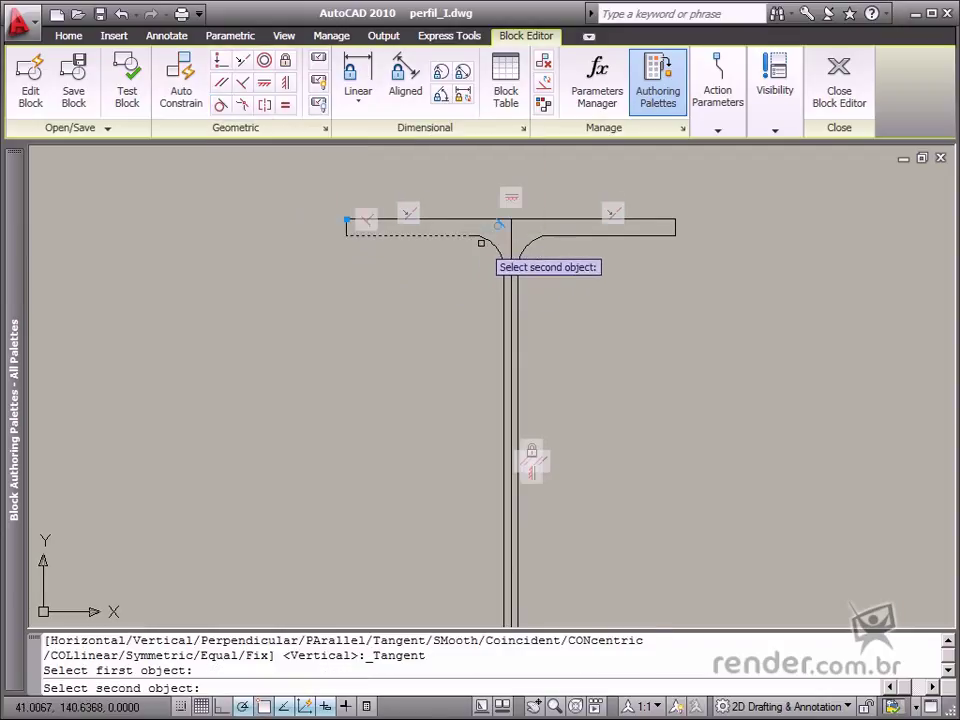
click(488, 244)
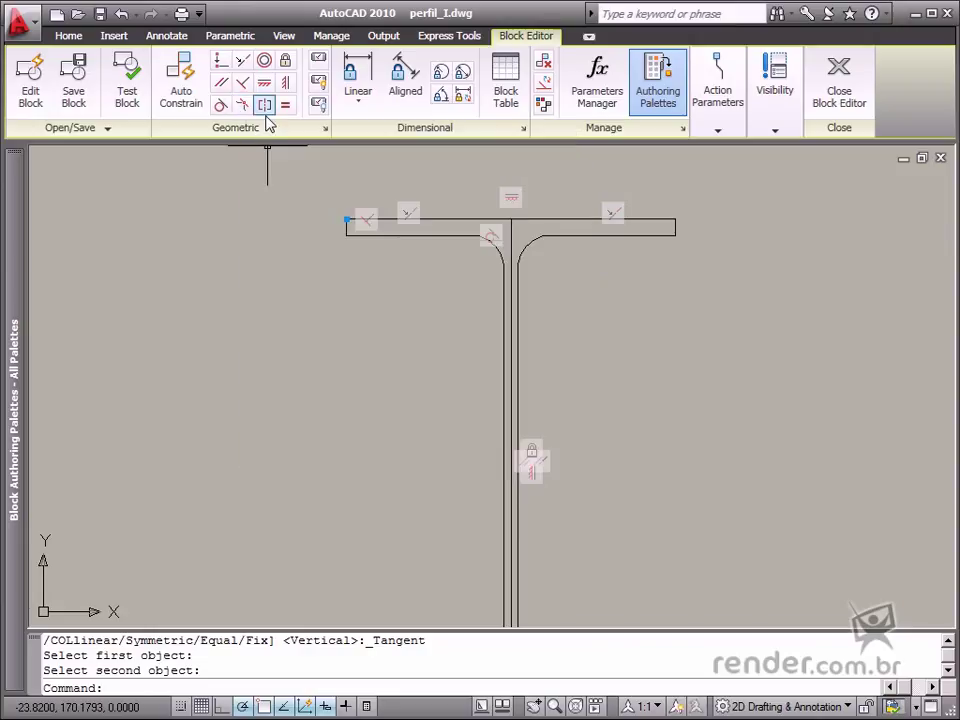
- Make the flange's left and right ends symmetric about the centre web line and equal in length
click(265, 106)
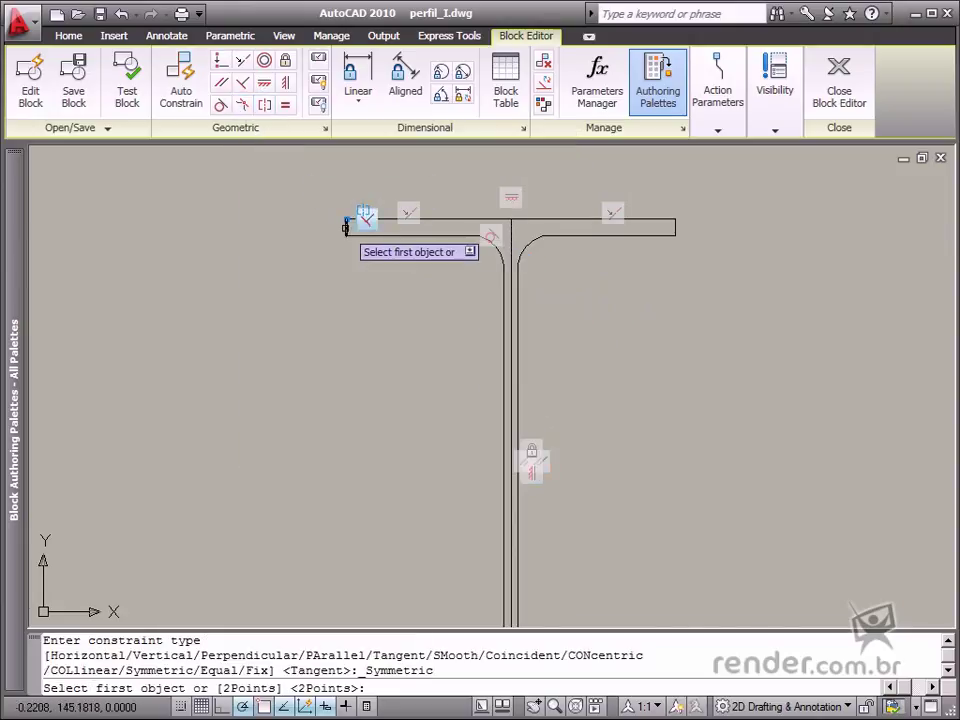
click(347, 226)
click(680, 229)
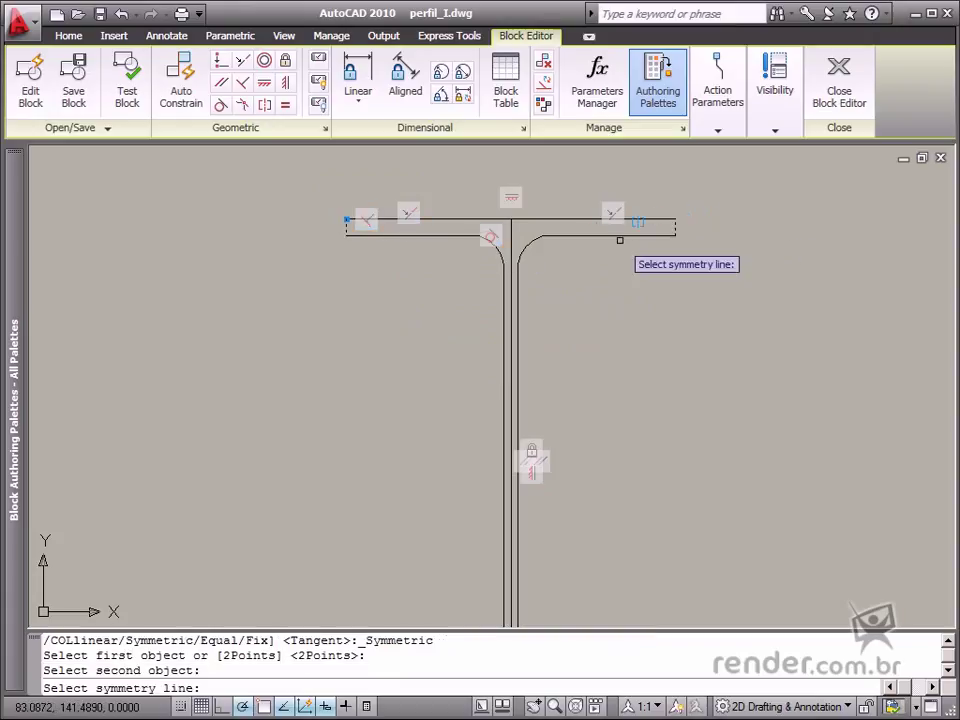
click(511, 237)
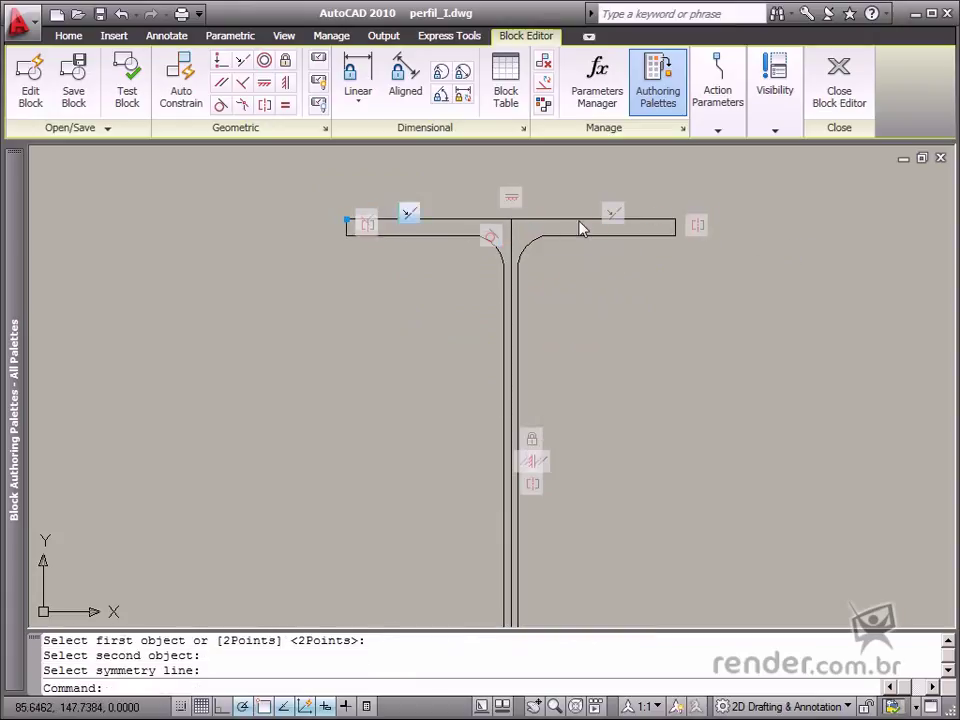
click(288, 104)
click(349, 221)
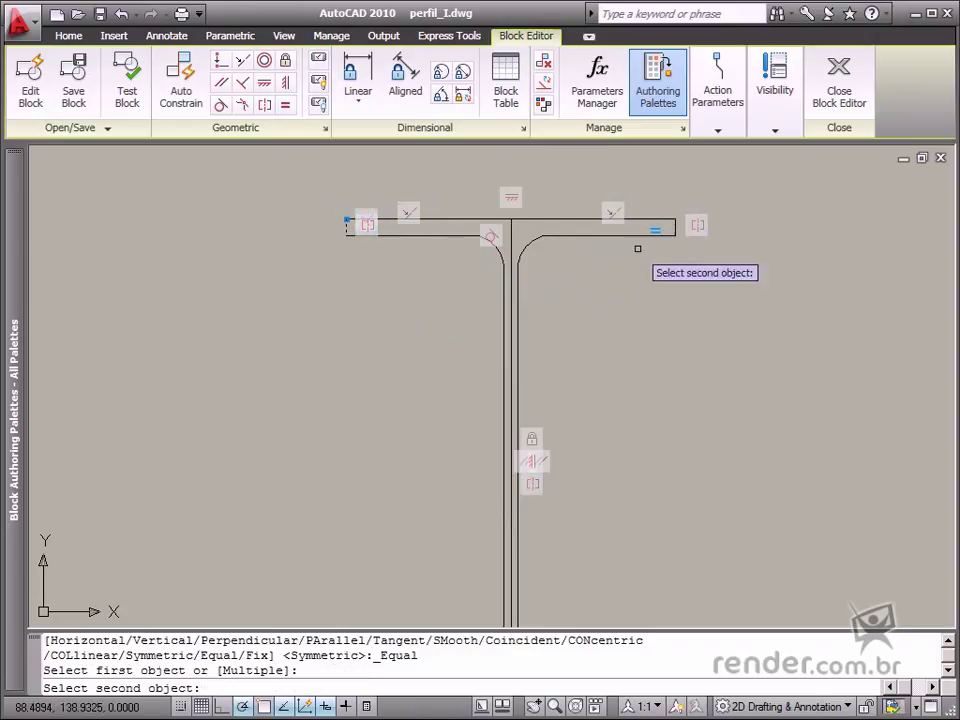
click(676, 228)
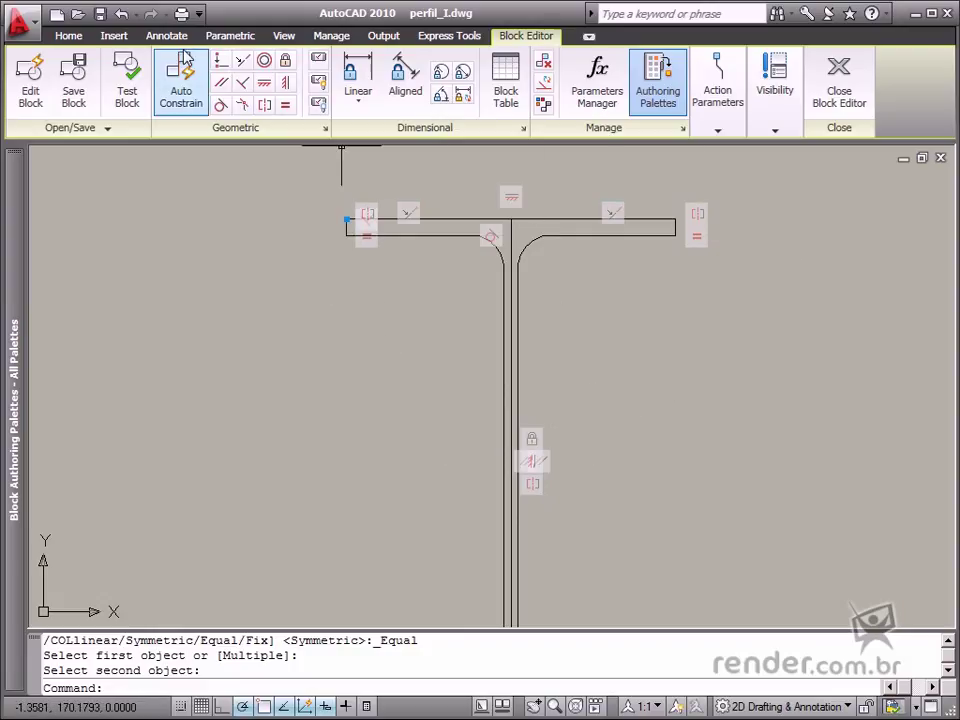
- Undo the last 10 constraint actions and the zooms, back to the full I-beam view
click(137, 15)
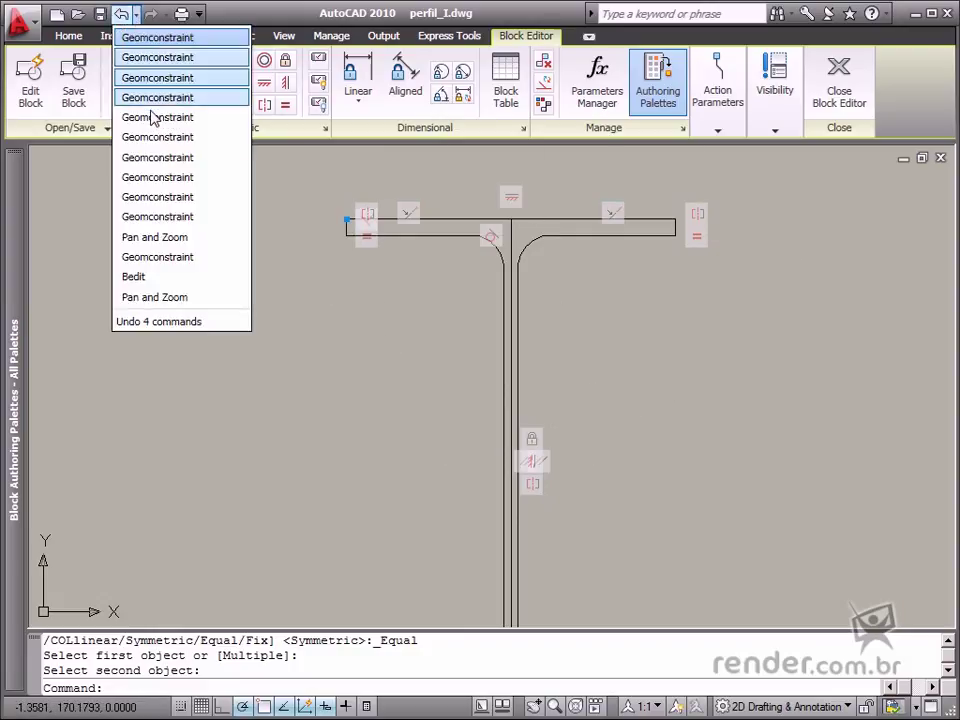
click(160, 217)
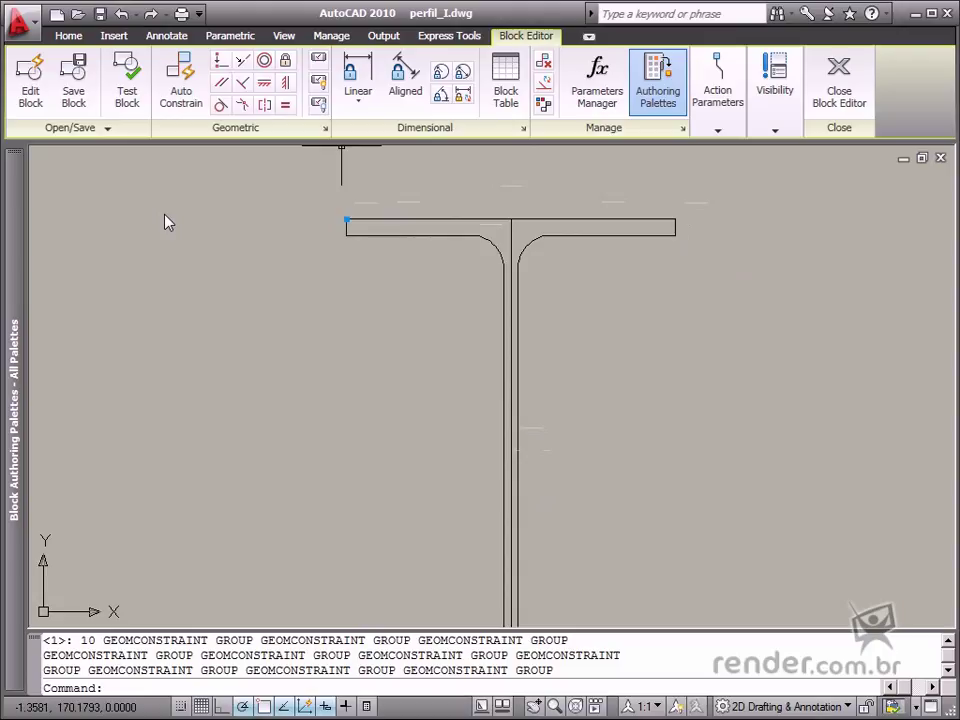
click(124, 16)
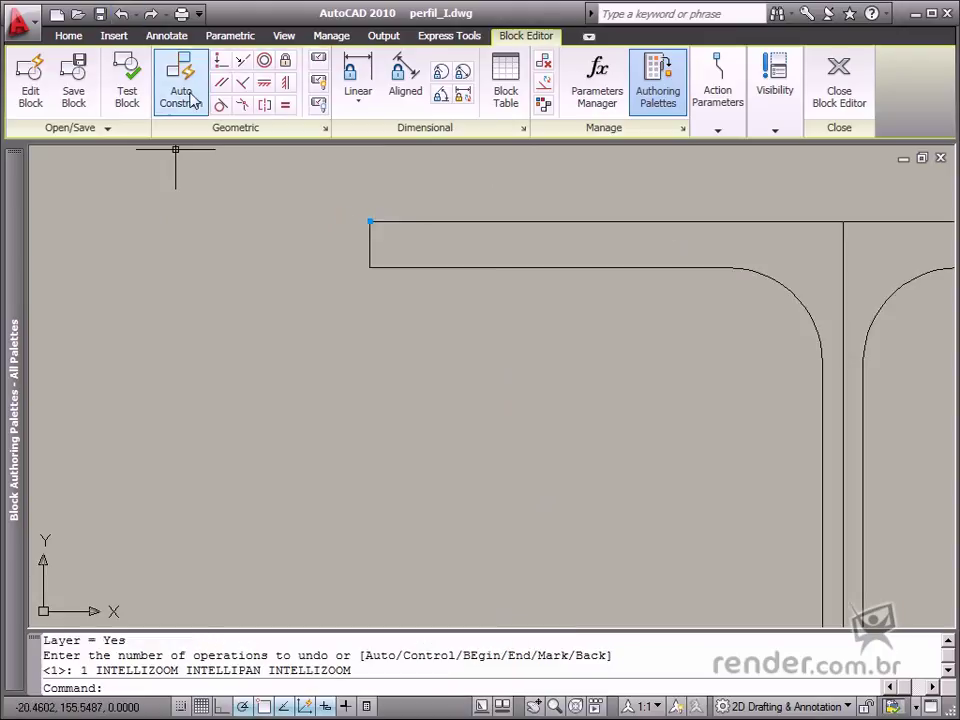
click(120, 16)
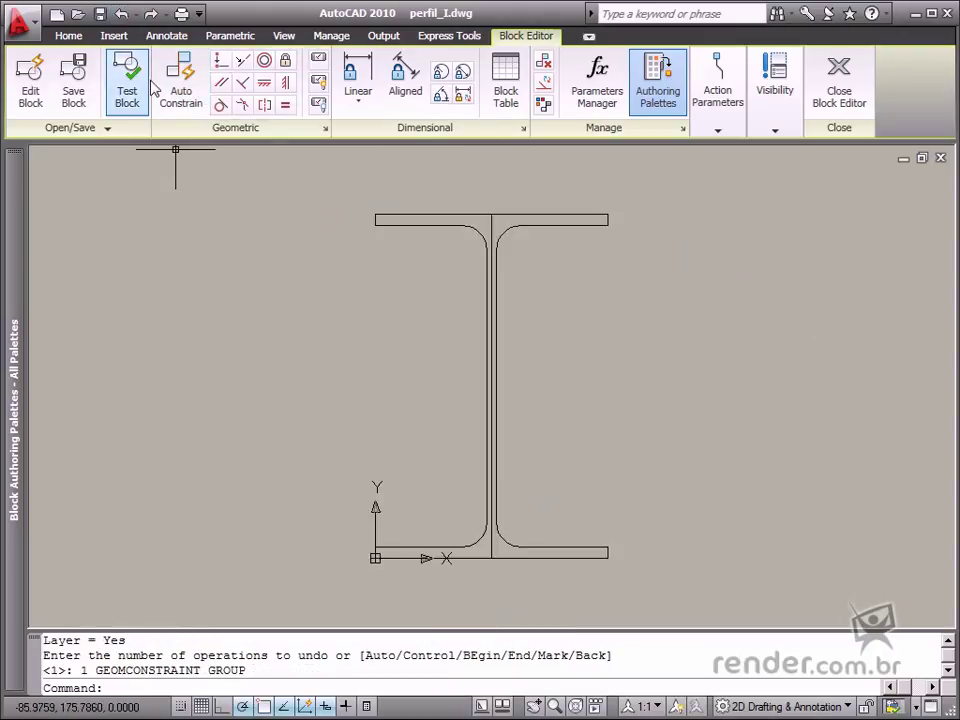
- Auto Constrain the whole window-selected I-beam, adding 39 constraints to 17 objects
click(181, 85)
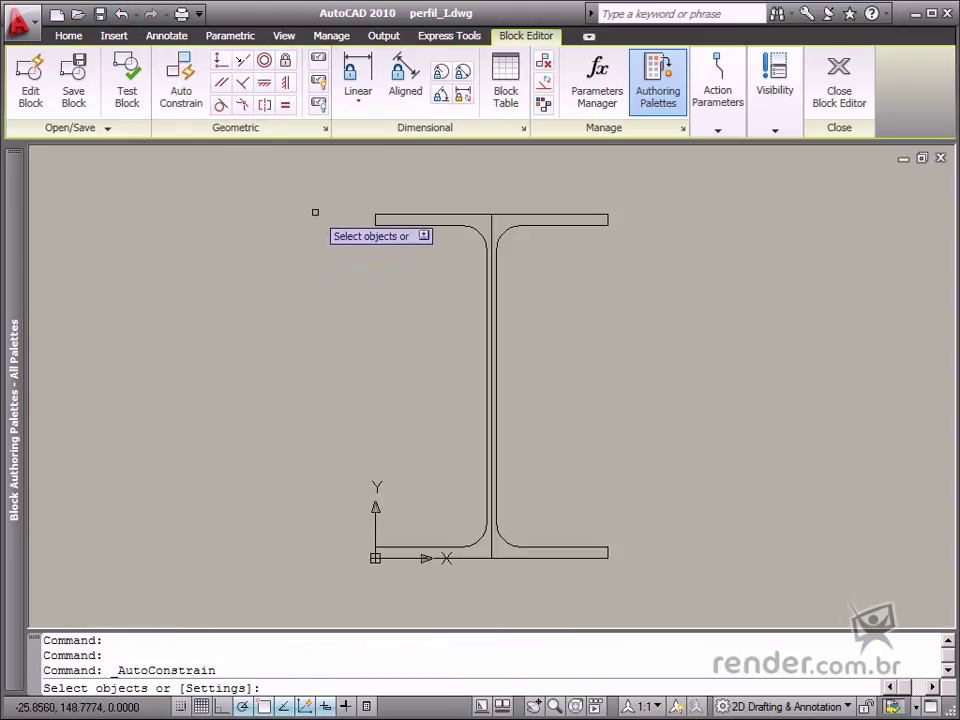
click(302, 180)
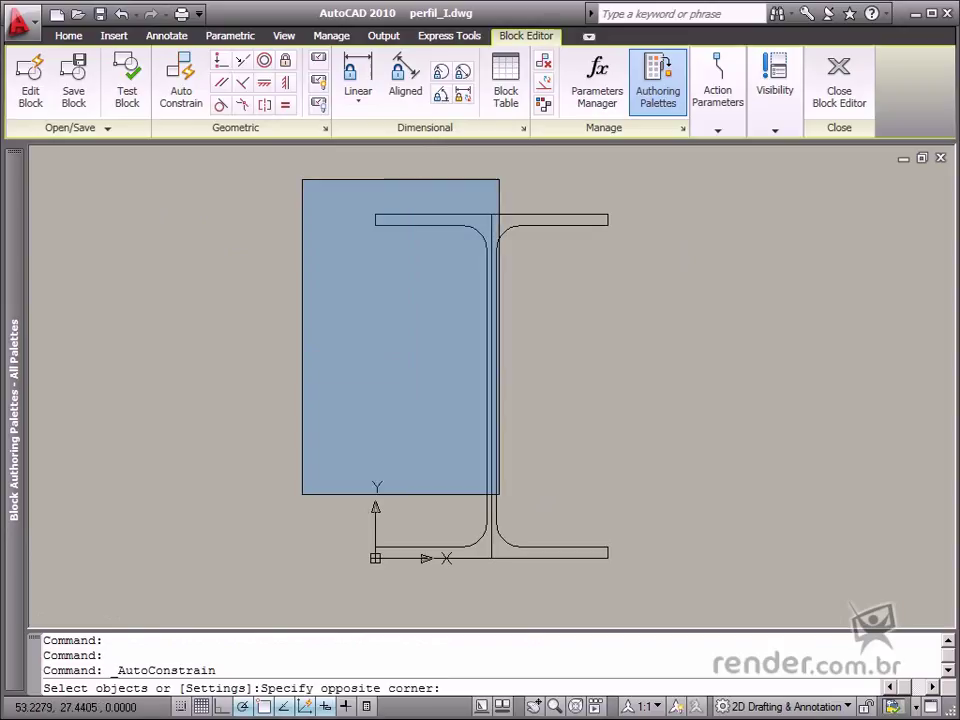
click(680, 605)
right_click(553, 447)
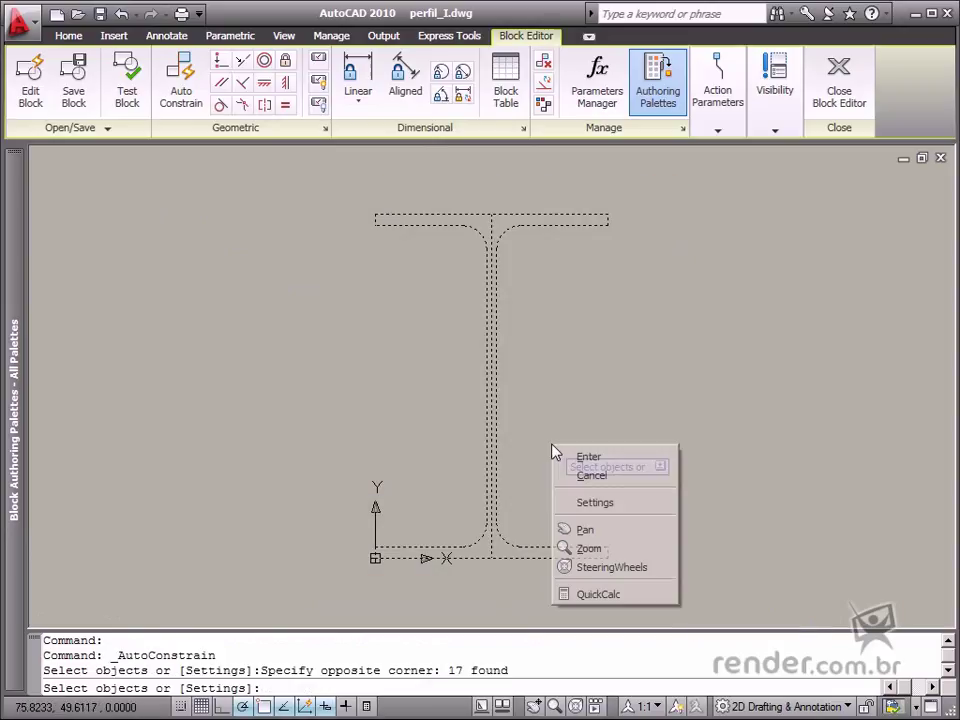
click(589, 457)
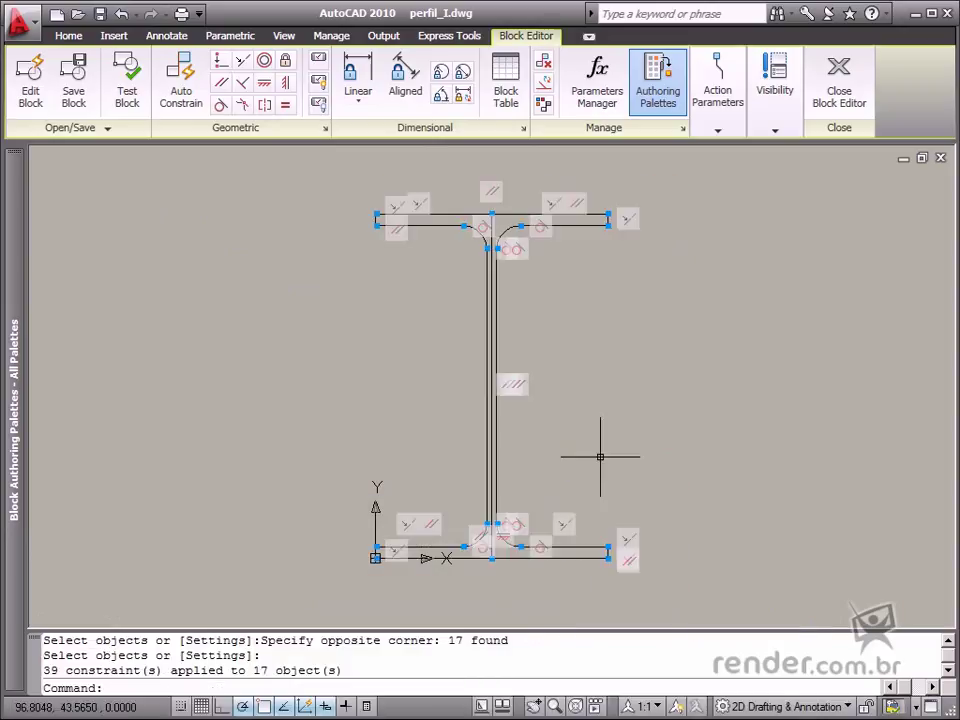